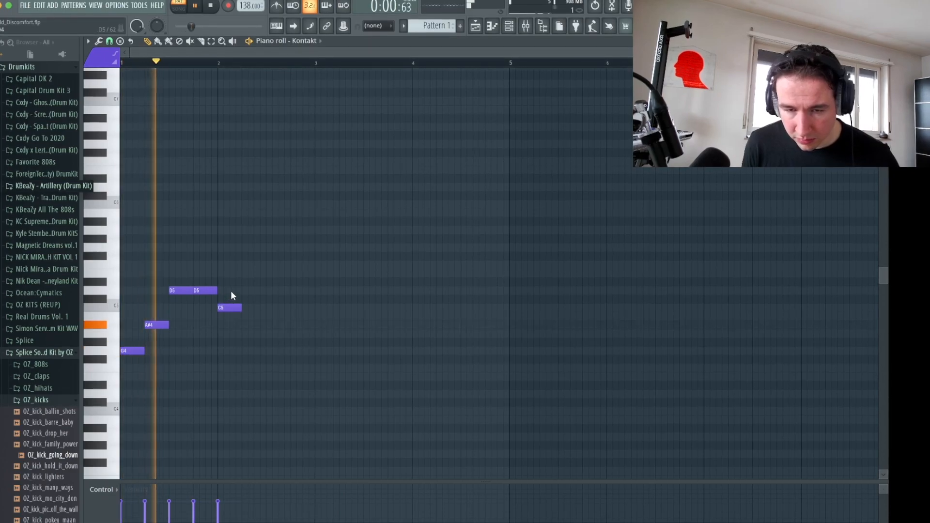
# - Build a two-bar melody ending in paired C5 and D#5 notes, and stack D5 and A#5 over the opening G4
pyautogui.press('space')
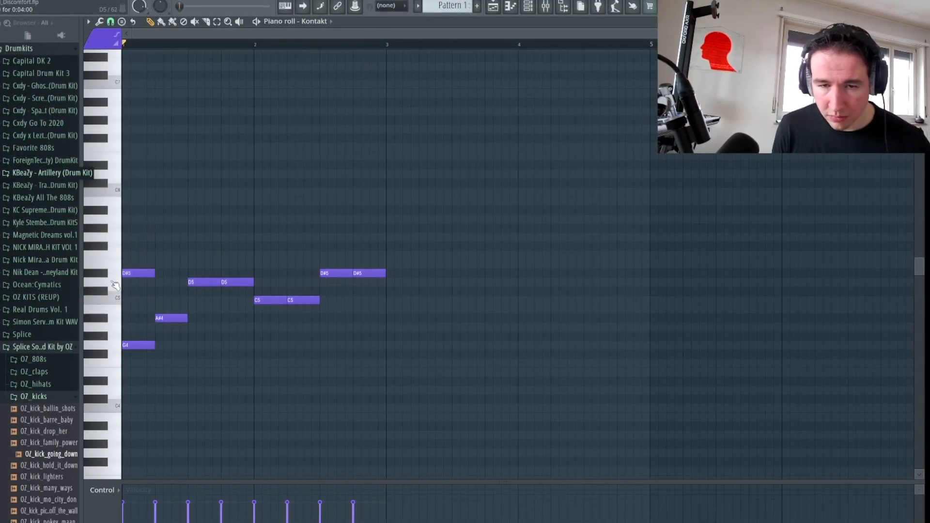
pyautogui.press('space')
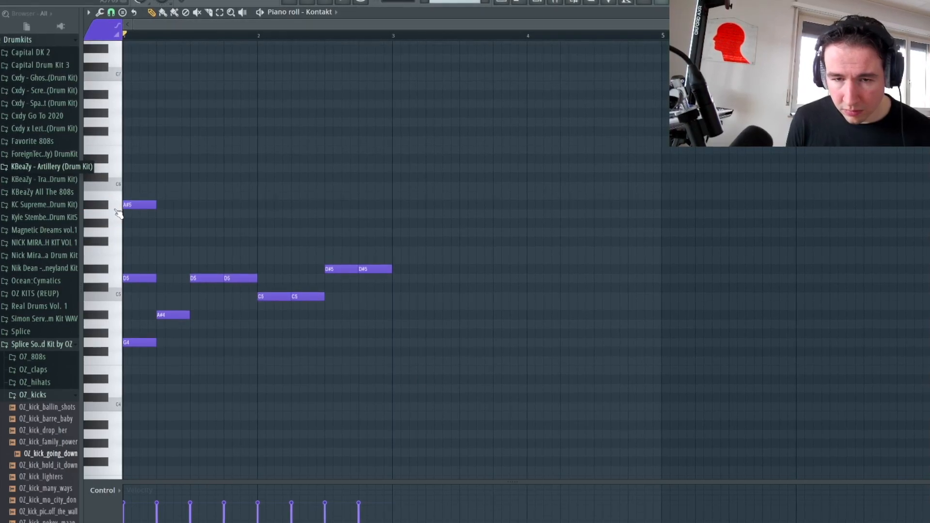
pyautogui.press('space')
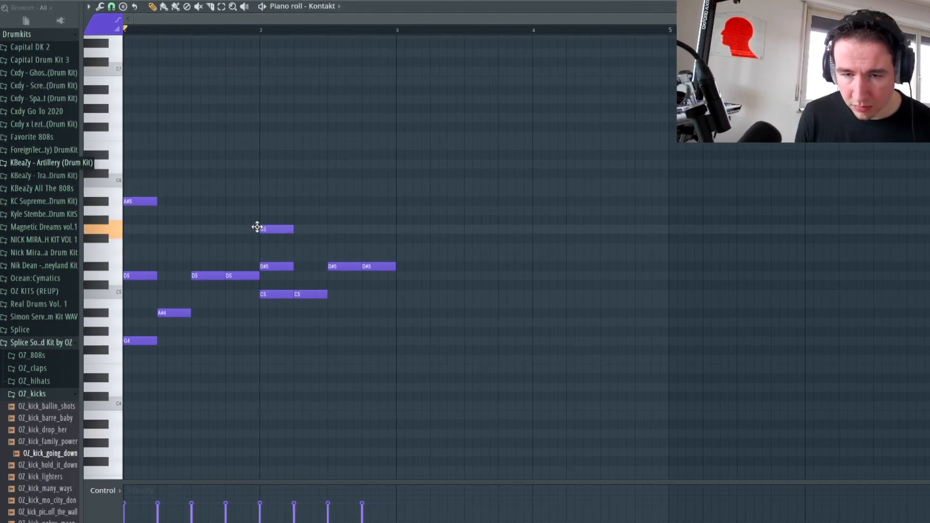
# - Lower the G5 note at the start of bar 2 by an octave and duplicate the two-bar melody into bars 3 and 4
pyautogui.click(276, 265)
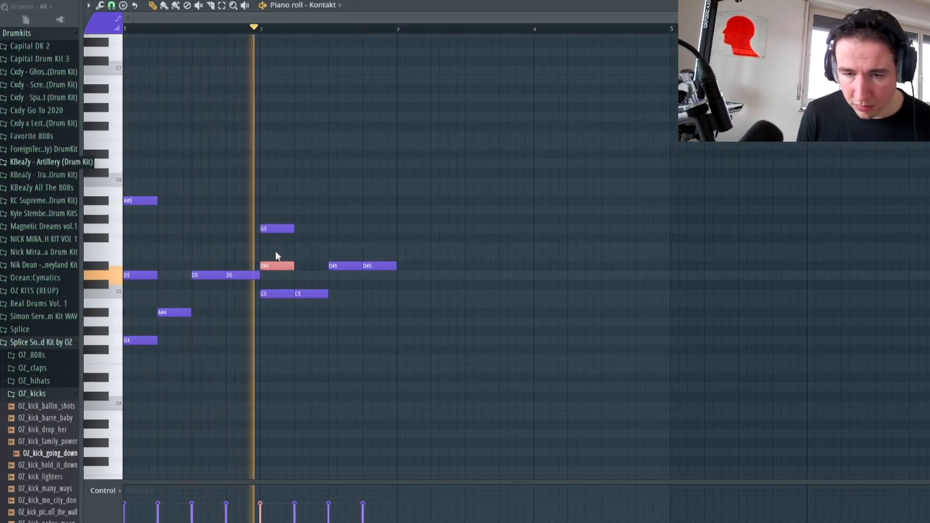
pyautogui.click(266, 229)
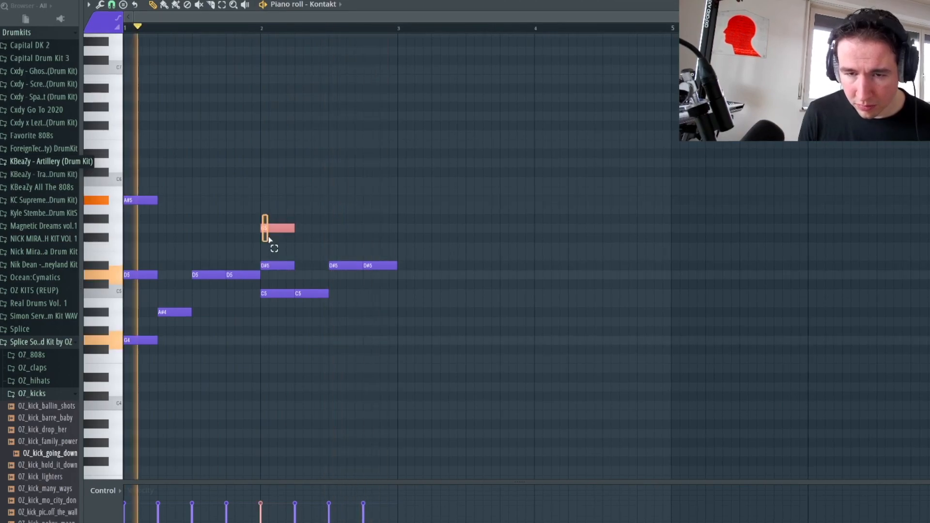
pyautogui.hotkey('ctrl', 'Down')
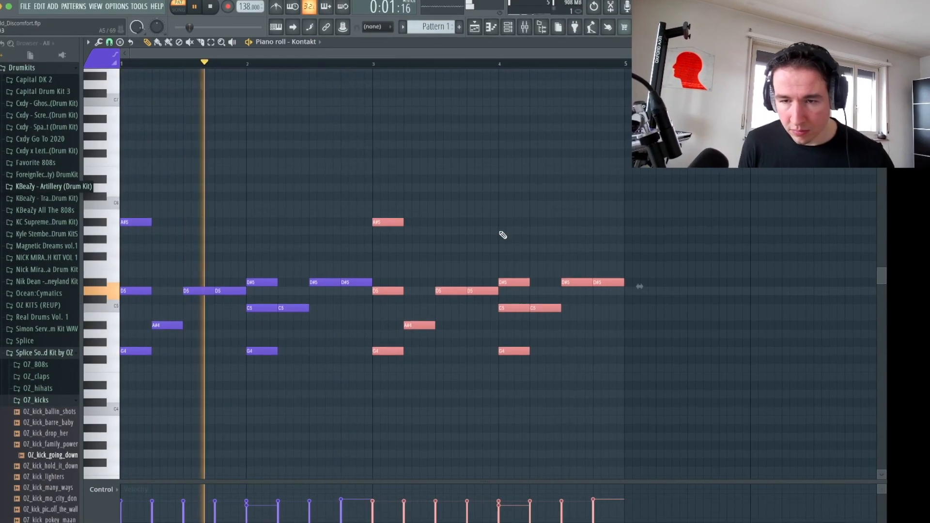
# - Add short high notes A#6, A6 and C7 over bars 1 and 2, and copy them over bars 3 and 4
pyautogui.keyDown('ctrl'); pyautogui.click(503, 234); pyautogui.keyUp('ctrl')
pyautogui.click(147, 159)
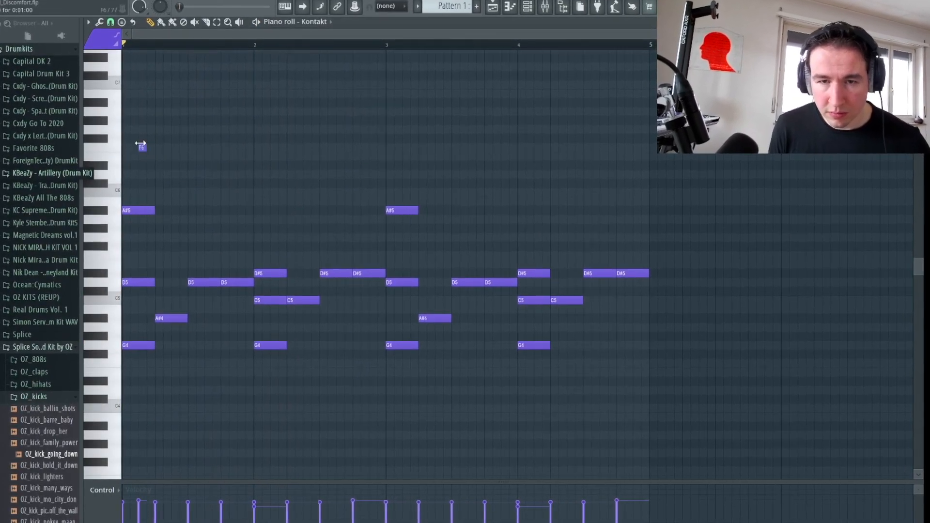
pyautogui.moveTo(149, 140); pyautogui.dragTo(133, 137)
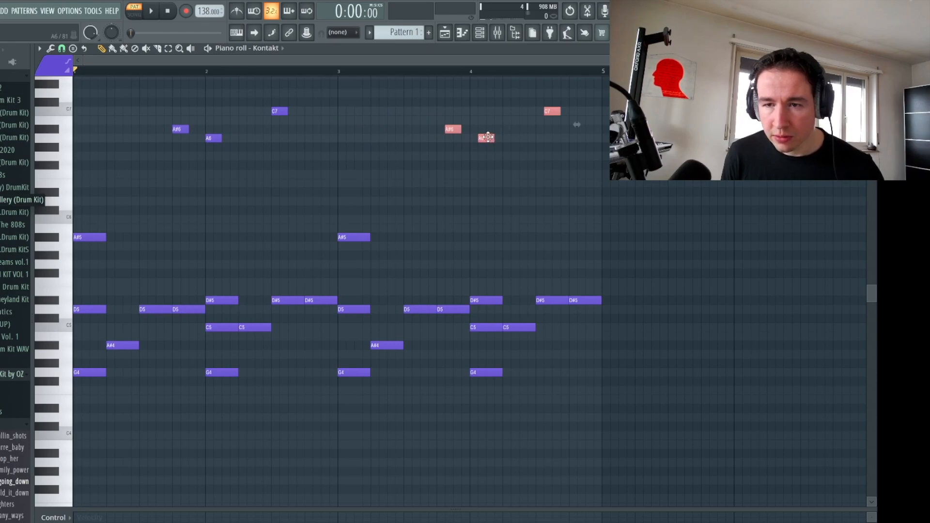
pyautogui.press('space')
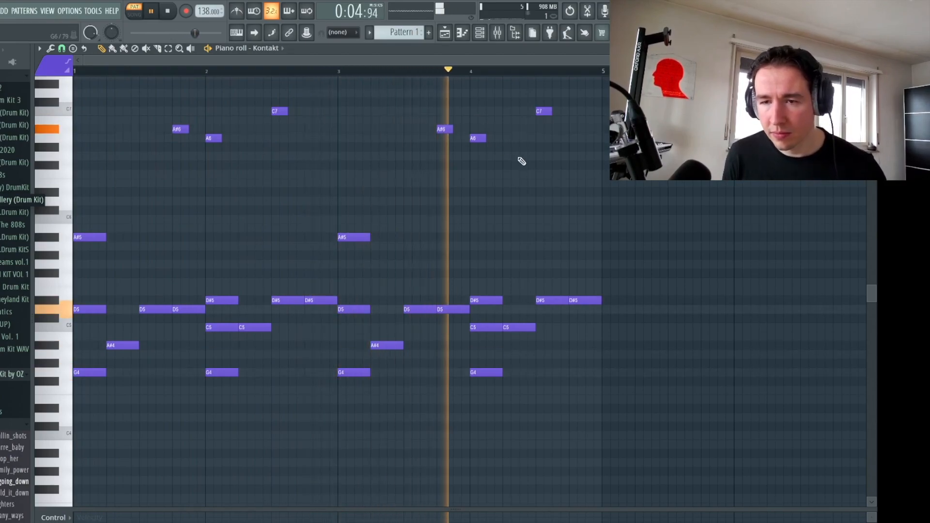
# - Add short G6 notes at the starts of bars 1 and 3 and an A#6 note near the end of bar 4
pyautogui.press('space')
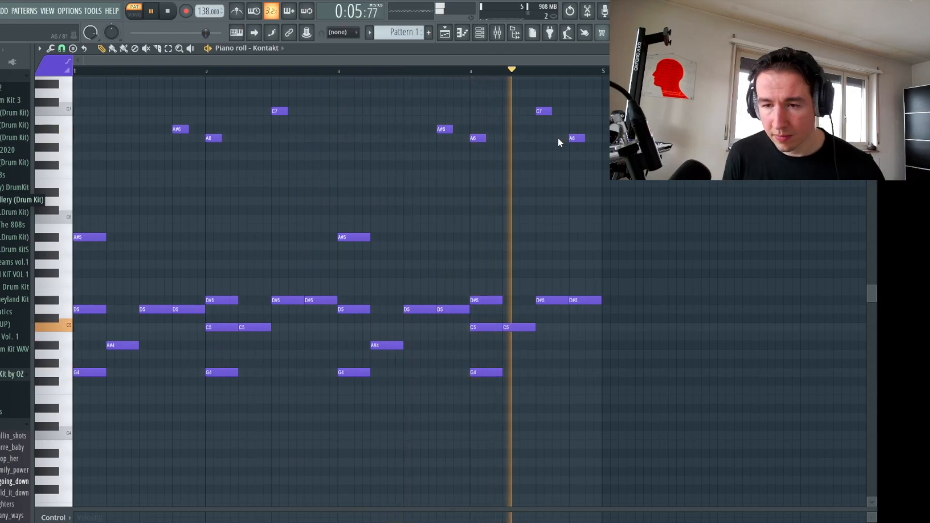
pyautogui.press('space')
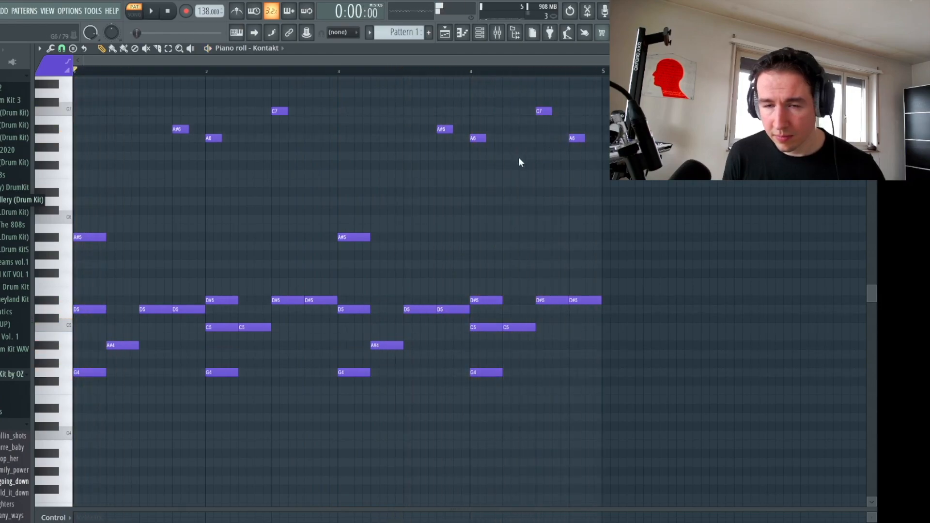
pyautogui.press('F6')
pyautogui.click(182, 96)
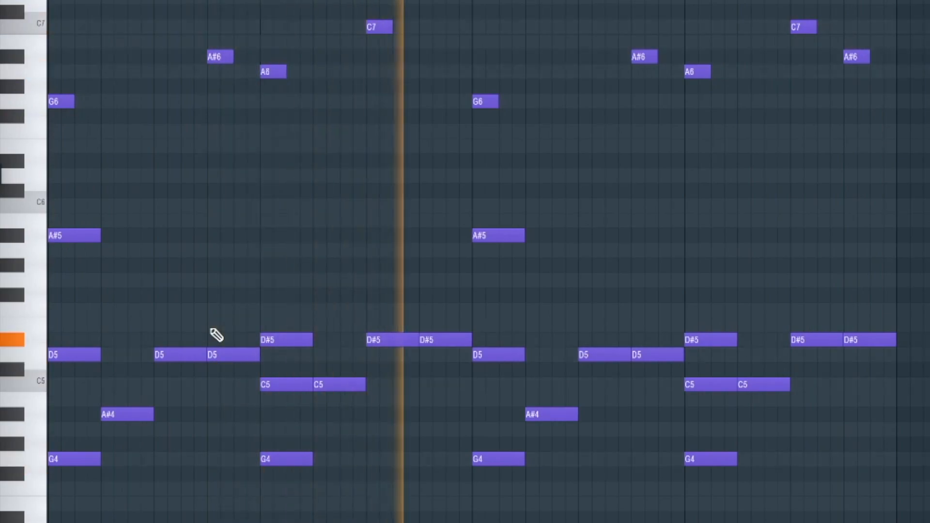
# - Change the last two high notes in bar 4 to G6 and F6
pyautogui.press('space')
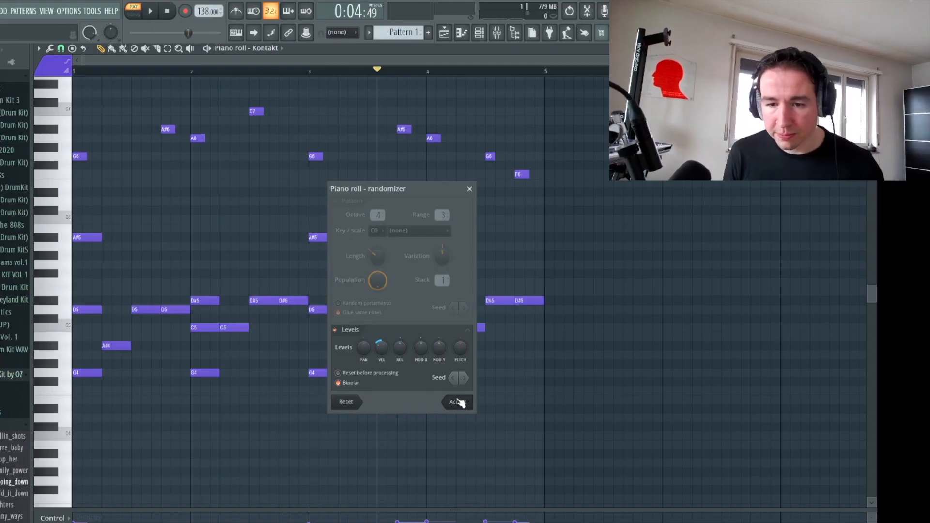
pyautogui.click(457, 401)
pyautogui.press('space')
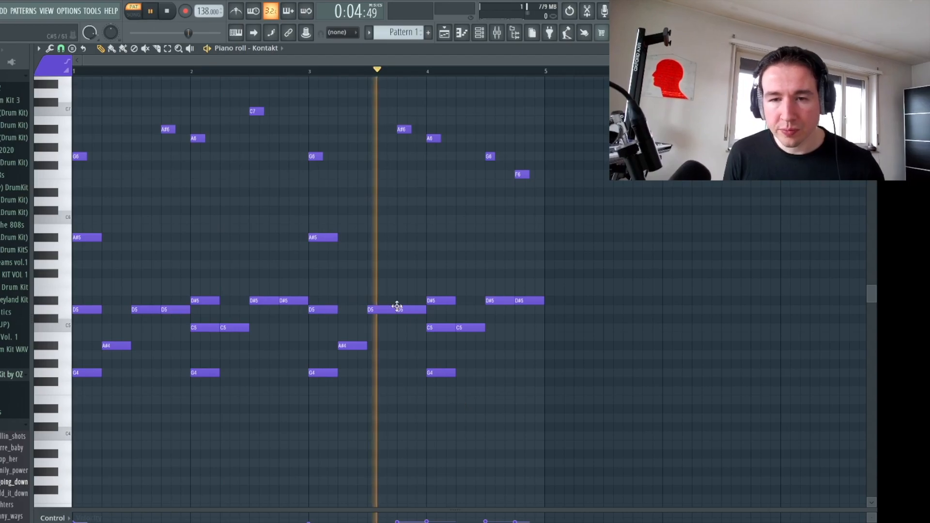
pyautogui.press('space')
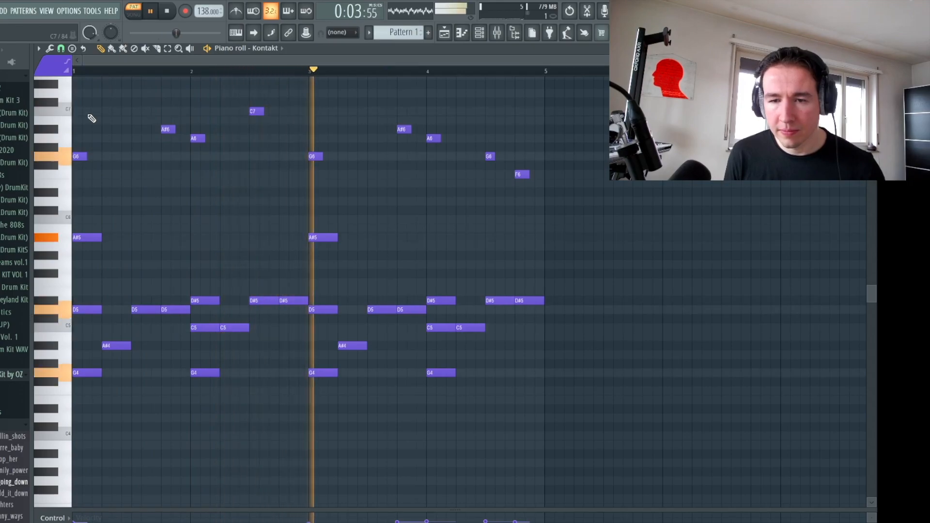
# - Strum the chords using Strumizer with Preserve end and Alternate direction enabled, and shorten most of the notes to varied lengths
pyautogui.hotkey('alt', 's')
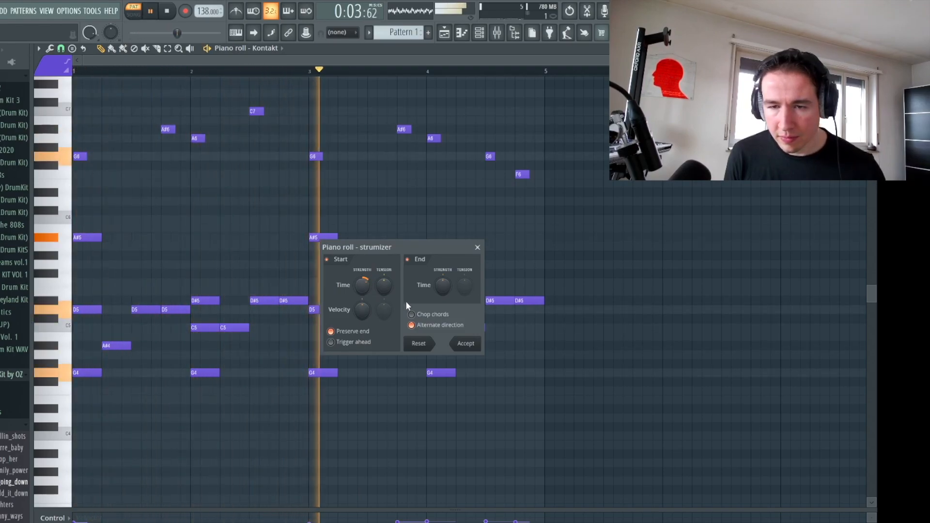
pyautogui.click(466, 344)
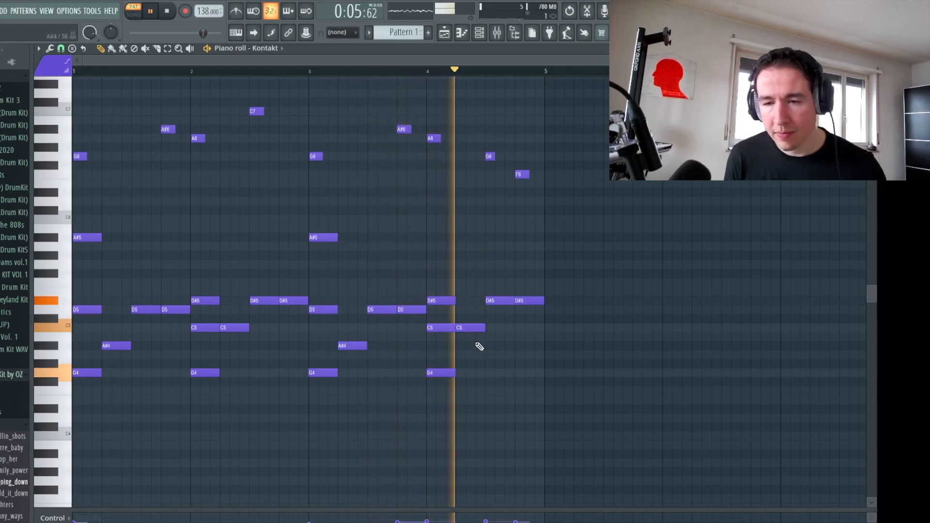
pyautogui.press('space')
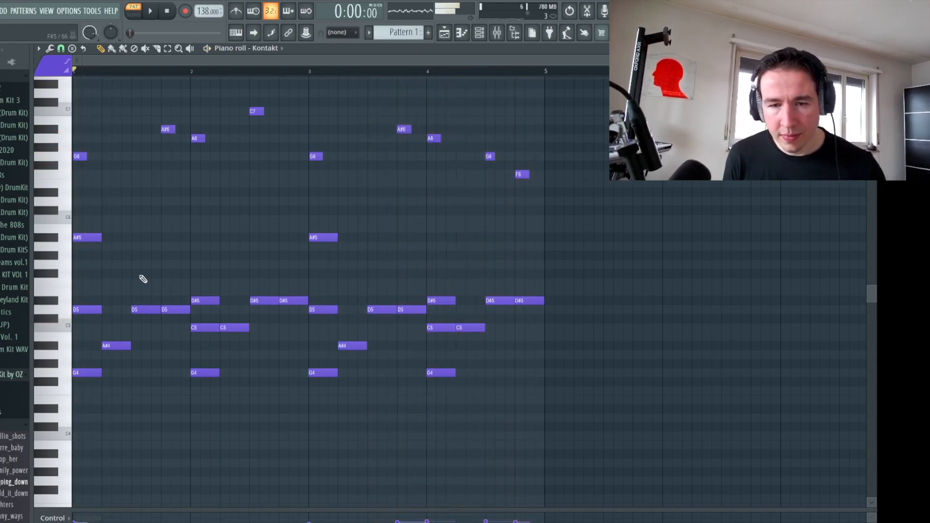
pyautogui.moveTo(99, 301); pyautogui.dragTo(565, 350)
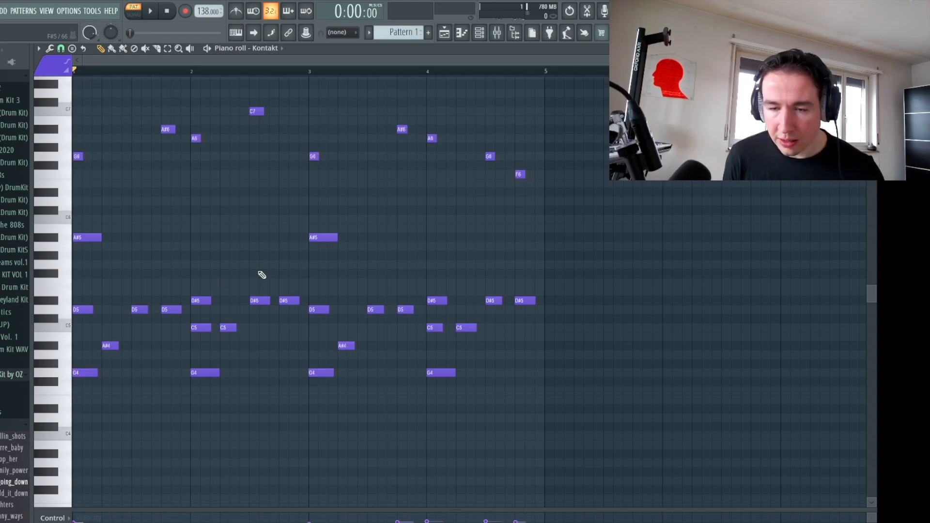
pyautogui.press('space')
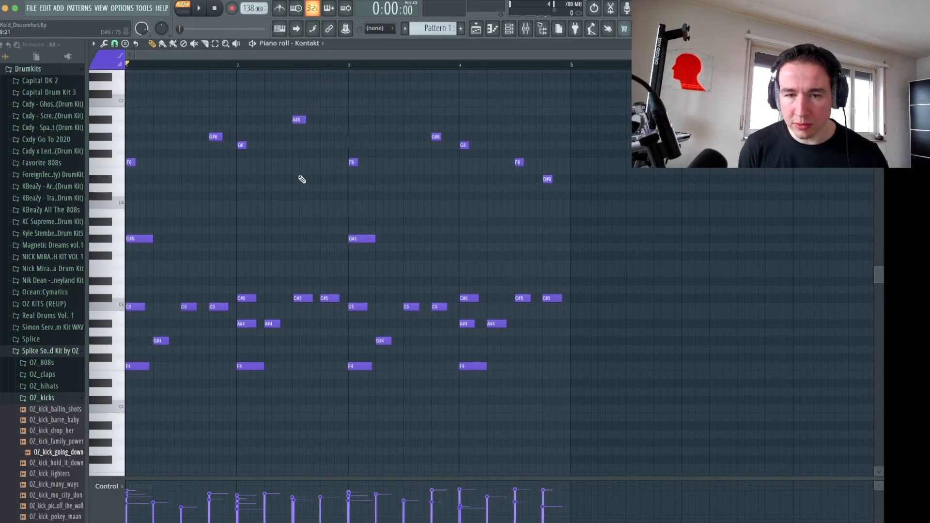
# - Transpose the melody down four semitones and lengthen its D#4 root notes, raising those in bars 3 and 4 to D#5
pyautogui.press('space')
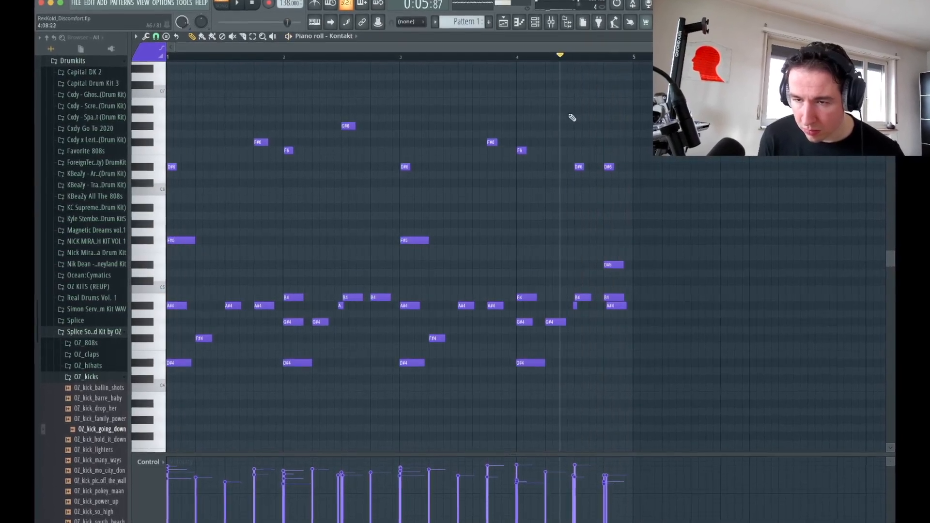
pyautogui.click(477, 56)
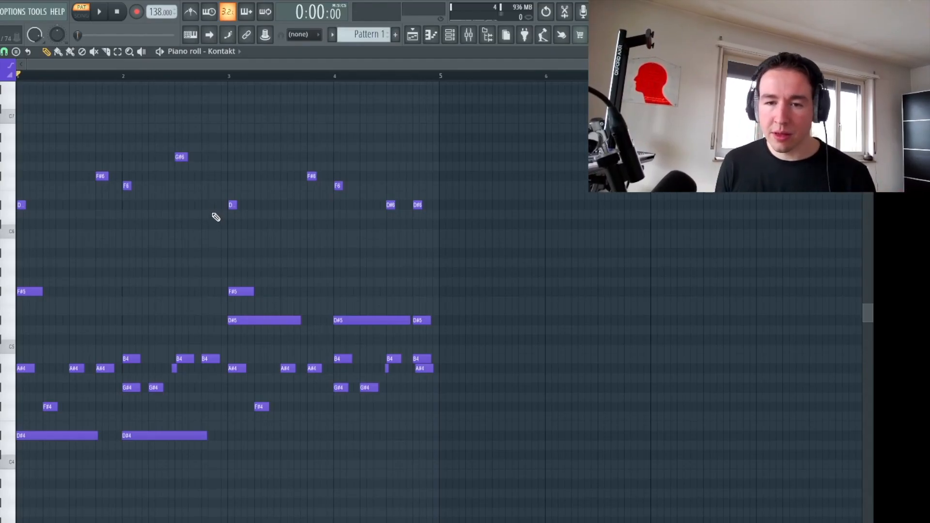
# - Examine the MondoMod Stereo, Fruity parametric EQ 2 and stereo separation settings on the Bells mixer track
pyautogui.press('F6')
pyautogui.press('F6')
pyautogui.press('F6')
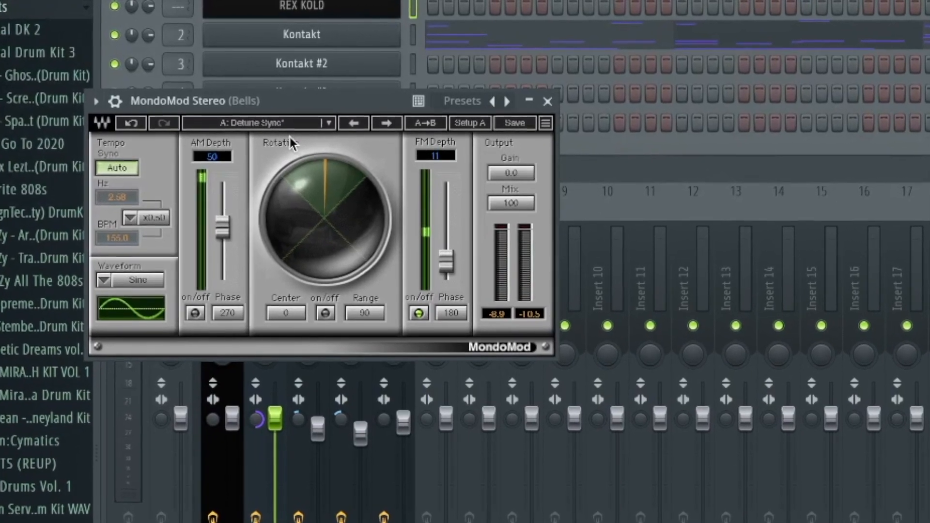
pyautogui.click(548, 102)
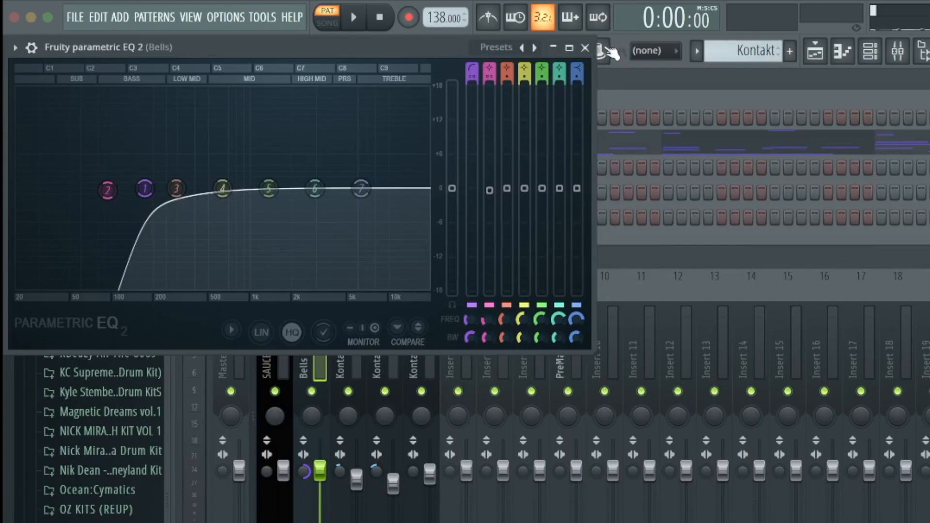
pyautogui.click(590, 47)
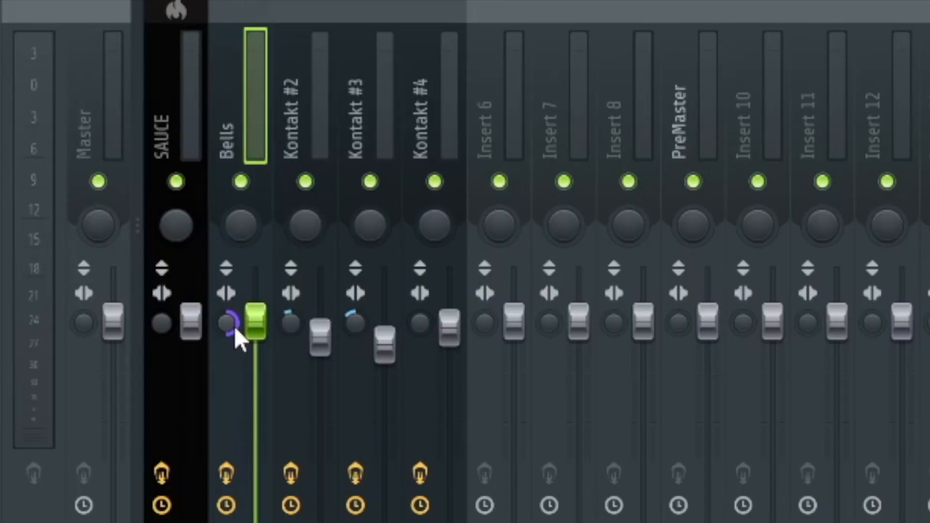
pyautogui.rightClick(234, 326)
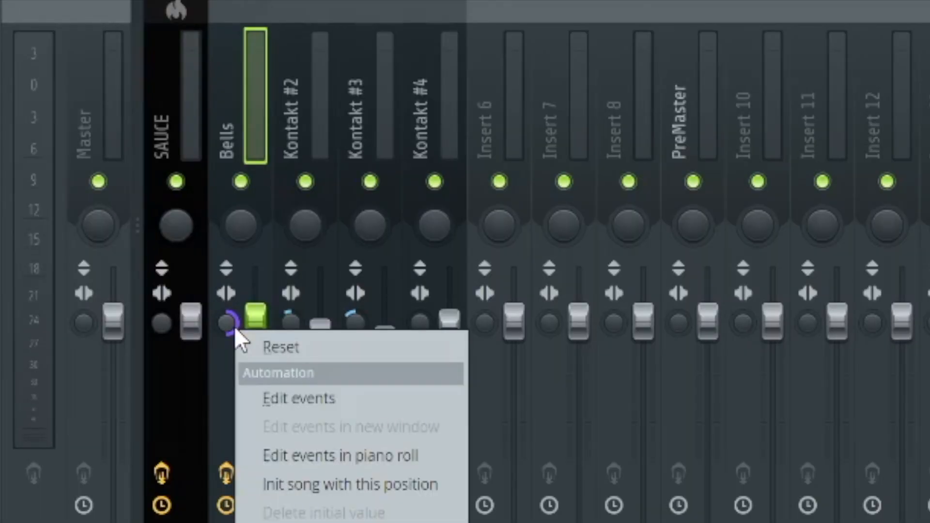
pyautogui.press('Escape')
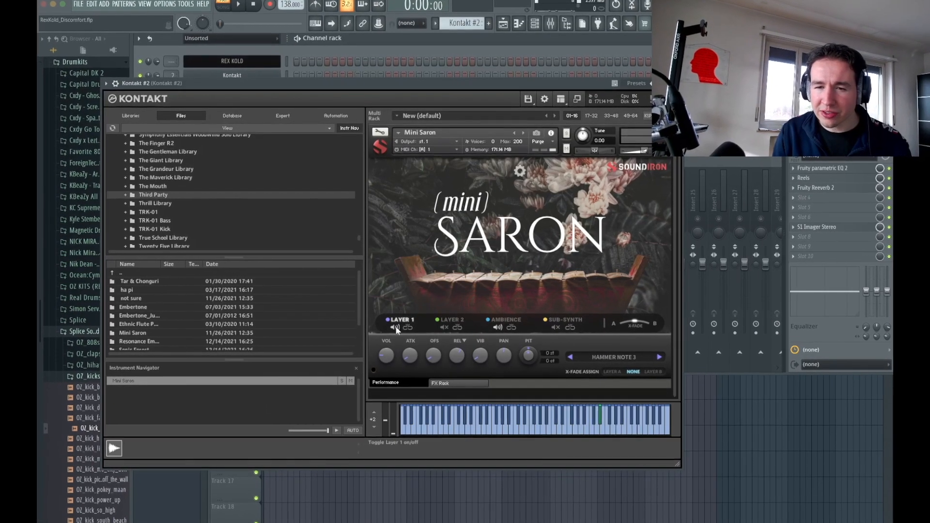
# - Examine the Mini Saron instrument in Kontakt #2, audition it soloed, and inspect its chord notes in the piano roll
pyautogui.click(512, 322)
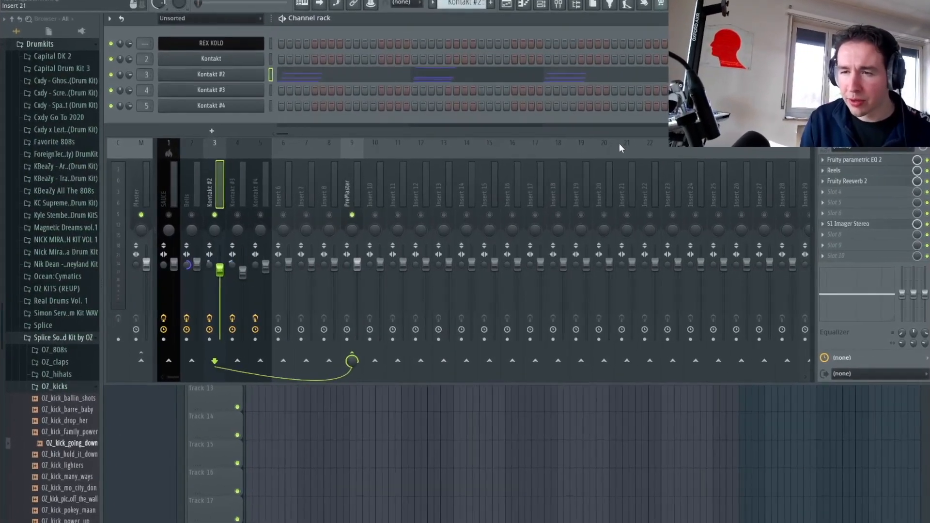
pyautogui.press('space')
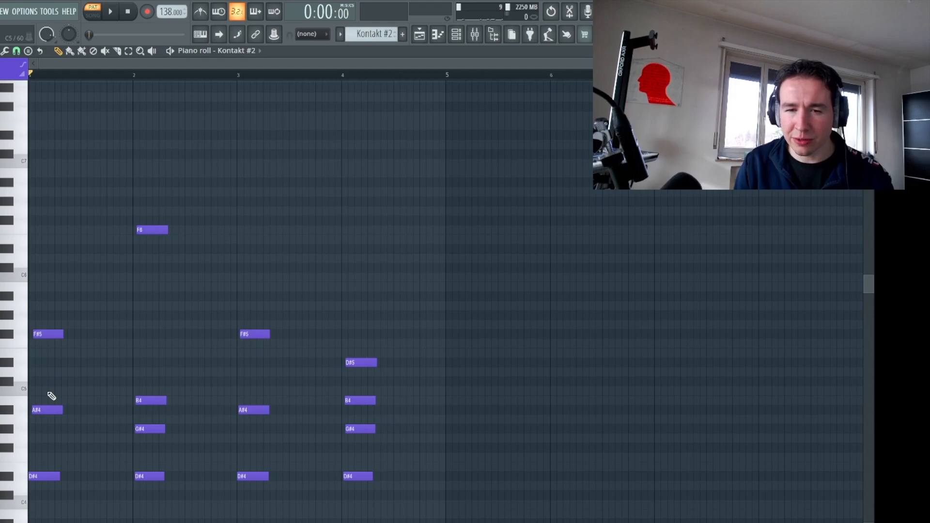
pyautogui.moveTo(152, 269); pyautogui.dragTo(172, 340)
pyautogui.keyDown('ctrl'); pyautogui.click(172, 340); pyautogui.keyUp('ctrl')
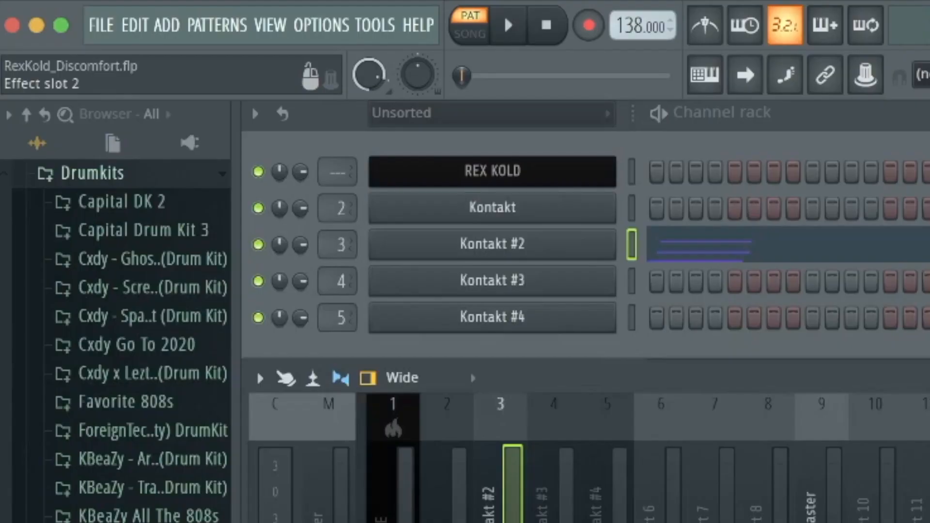
# - Examine the Fruity parametric EQ 2 and Reels settings on the Kontakt #2 mixer track
pyautogui.click(251, 106)
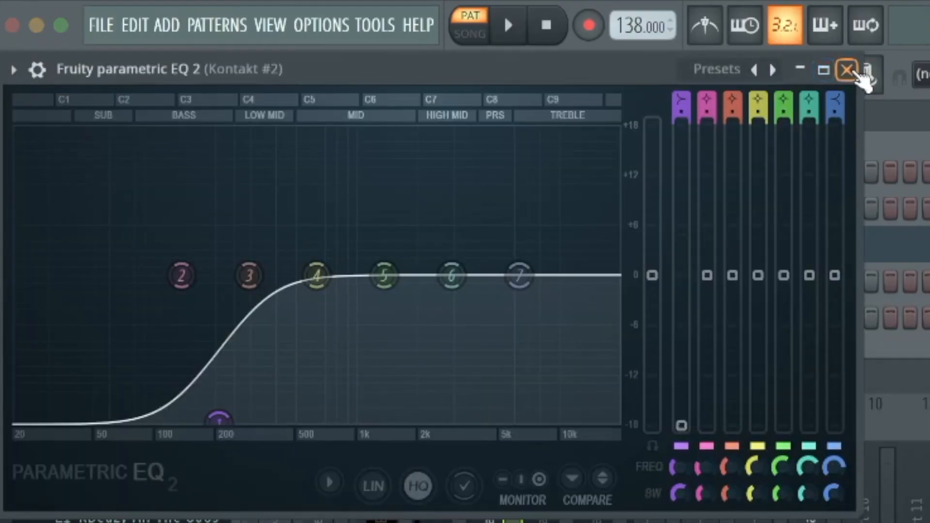
pyautogui.click(846, 70)
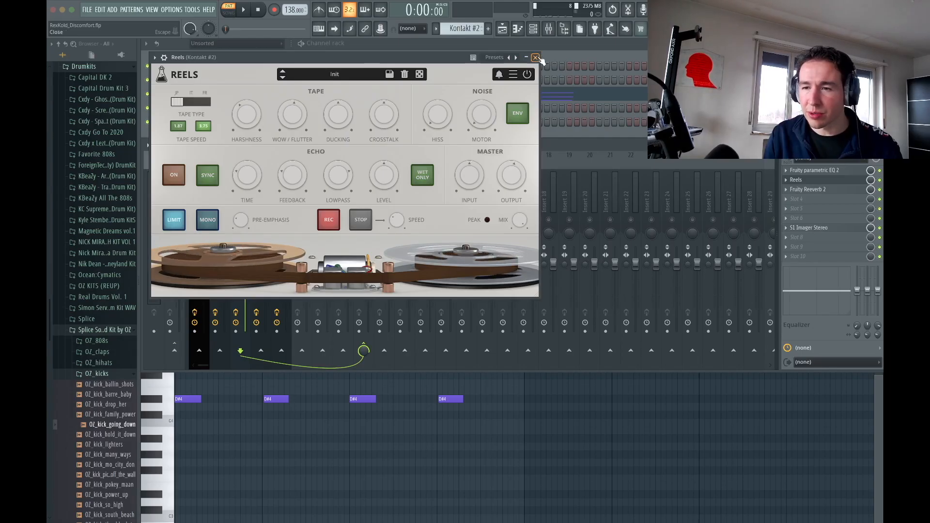
pyautogui.click(767, 10)
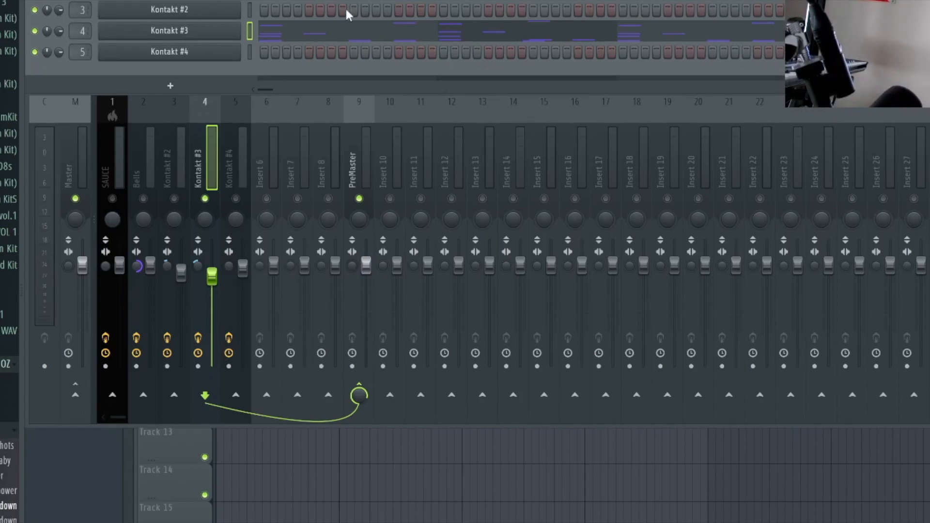
# - Open the Kontakt #3 notes in the piano roll and select all the F#5 and G#5 notes
pyautogui.click(345, 25)
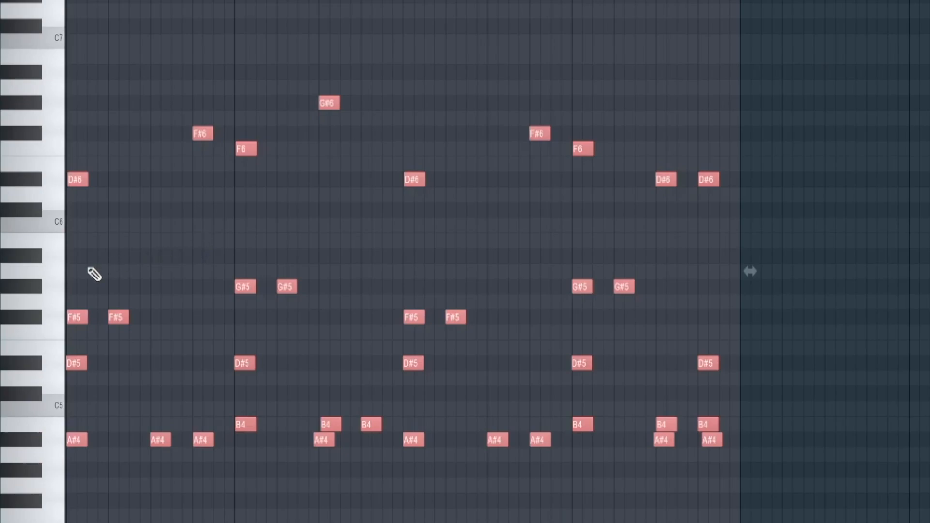
pyautogui.moveTo(83, 266); pyautogui.dragTo(693, 321)
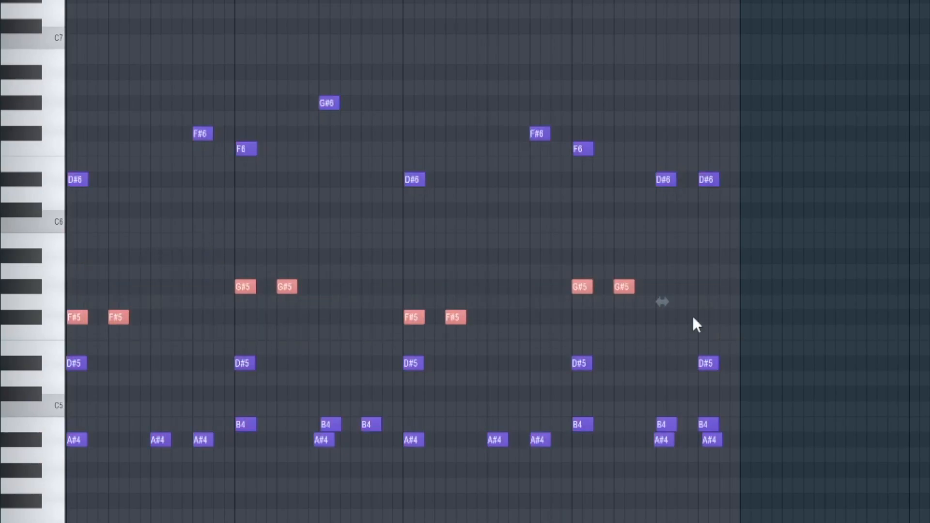
# - Transpose the selected F#5 and G#5 notes of Kontakt #3 down one octave
pyautogui.hotkey('ctrl', 'Down')
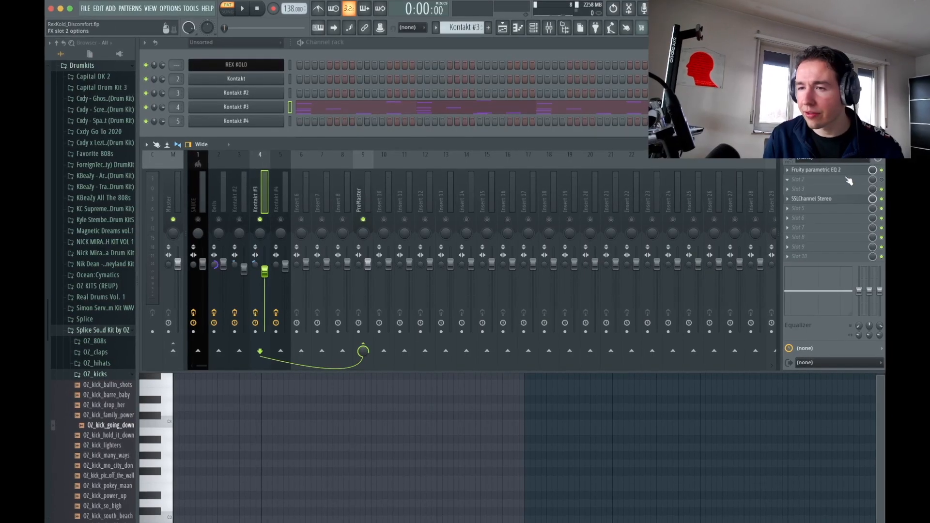
# - Examine the Fruity parametric EQ 2 and SSLChannel Stereo settings on the Kontakt #3 mixer track
pyautogui.click(843, 170)
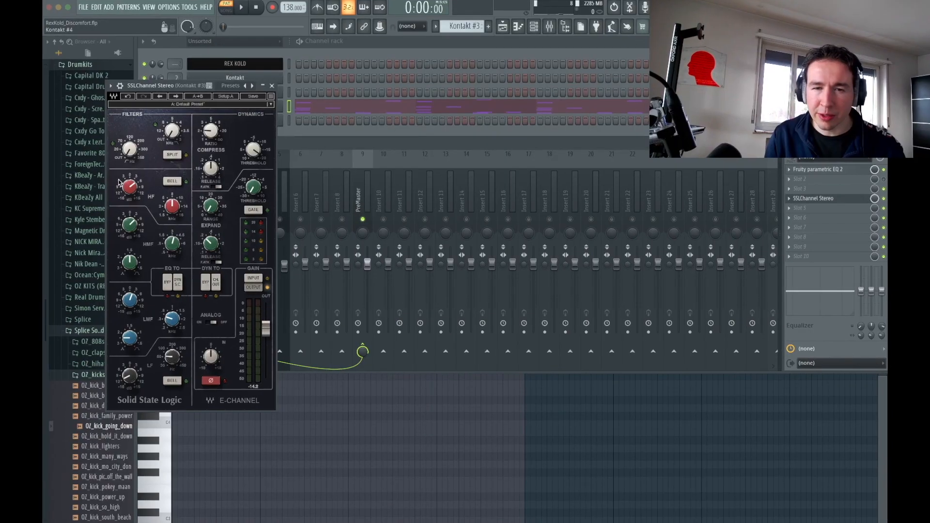
pyautogui.moveTo(176, 147)
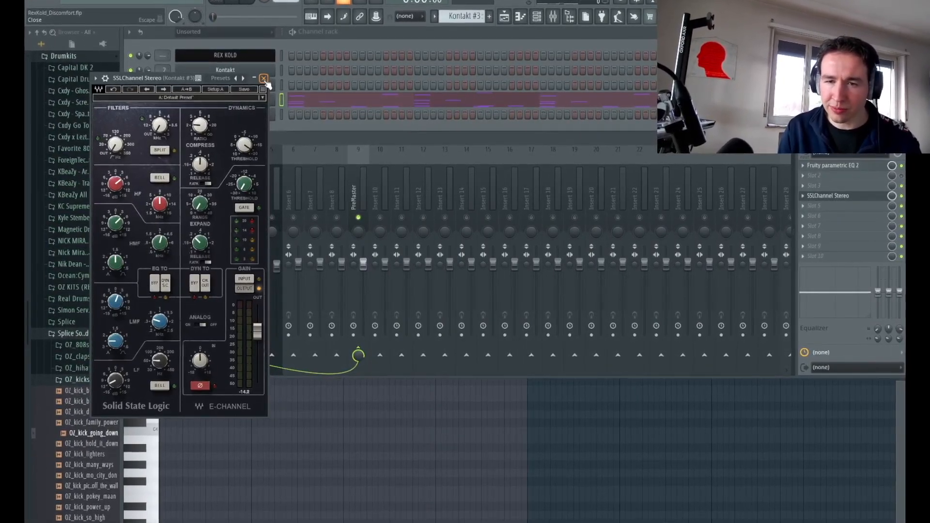
pyautogui.click(263, 79)
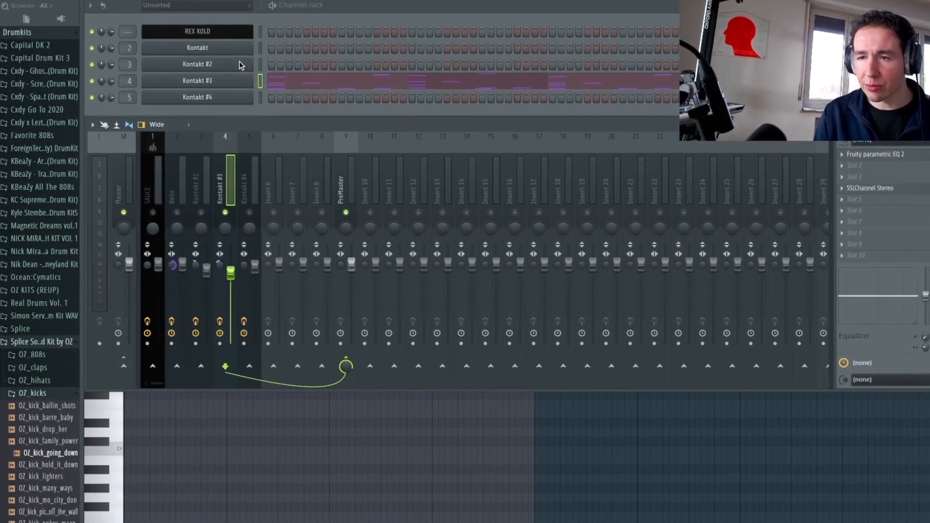
# - Examine the Free Ethnic Flute Phrases instrument and its Tune setting in Kontakt #4
pyautogui.click(280, 86)
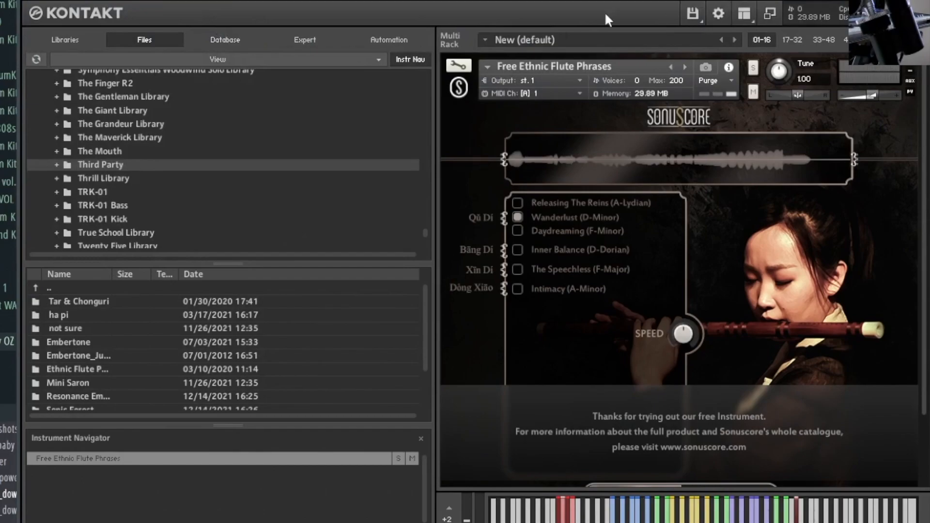
pyautogui.moveTo(630, 1); pyautogui.dragTo(632, 0)
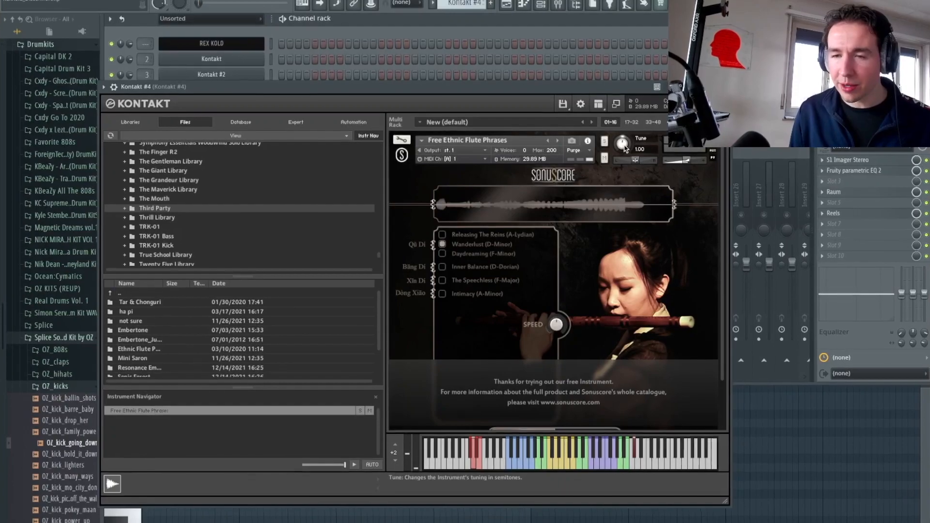
pyautogui.click(725, 84)
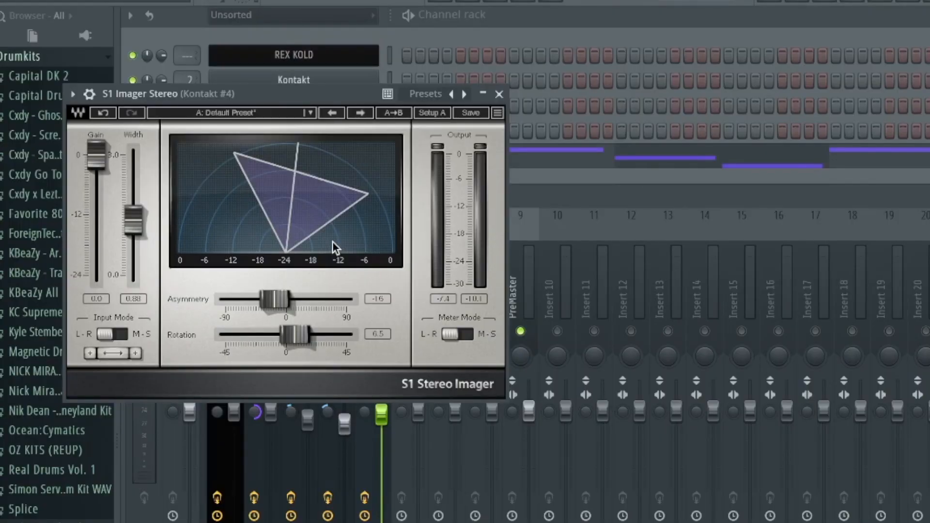
# - Examine the S1 Imager Stereo settings on the Kontakt #4 mixer track and audition the track soloed
pyautogui.click(466, 94)
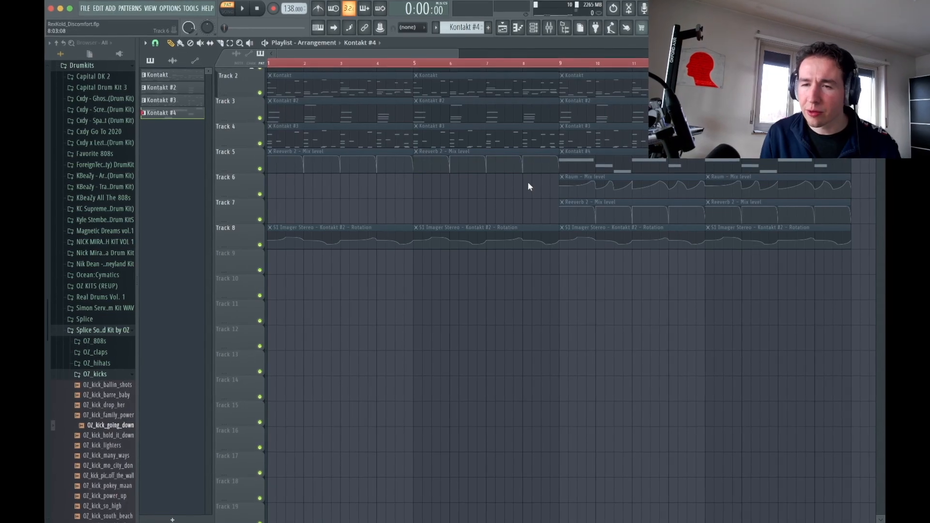
pyautogui.moveTo(528, 184); pyautogui.dragTo(384, 210)
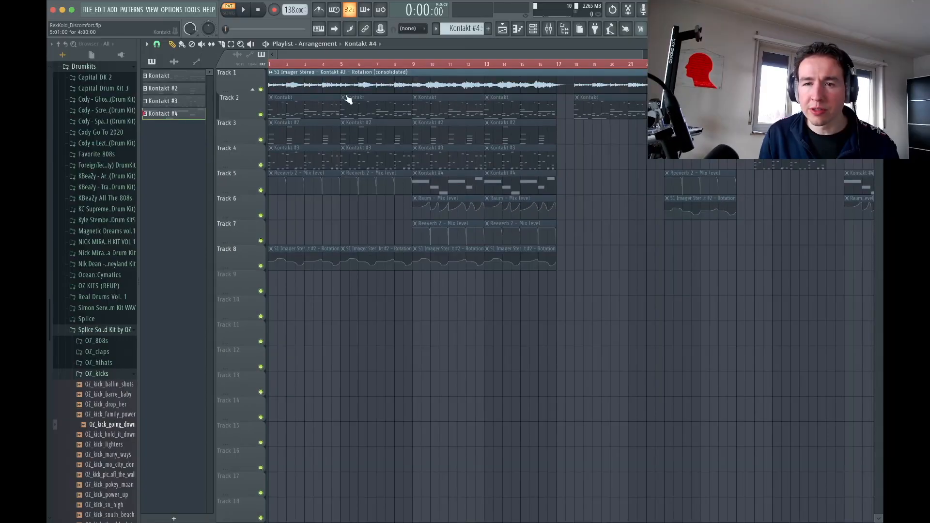
# - Examine the consolidated audio clip on Track 1 of the playlist and the Fruity Limiter settings on the SAUCE mixer track
pyautogui.doubleClick(354, 81)
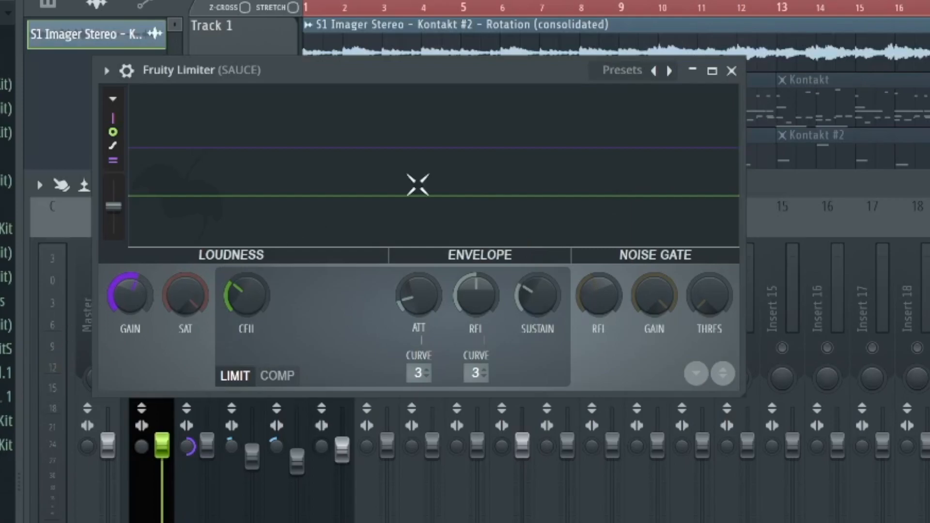
pyautogui.click(730, 71)
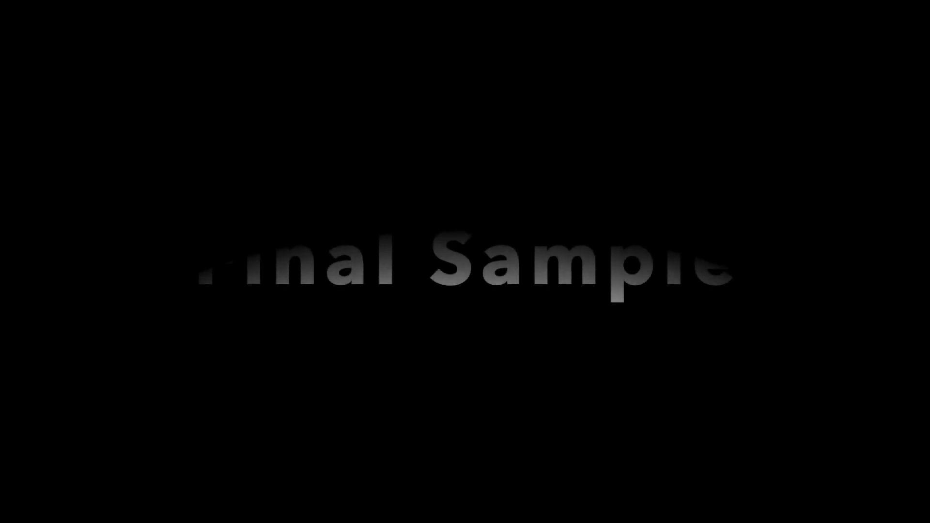